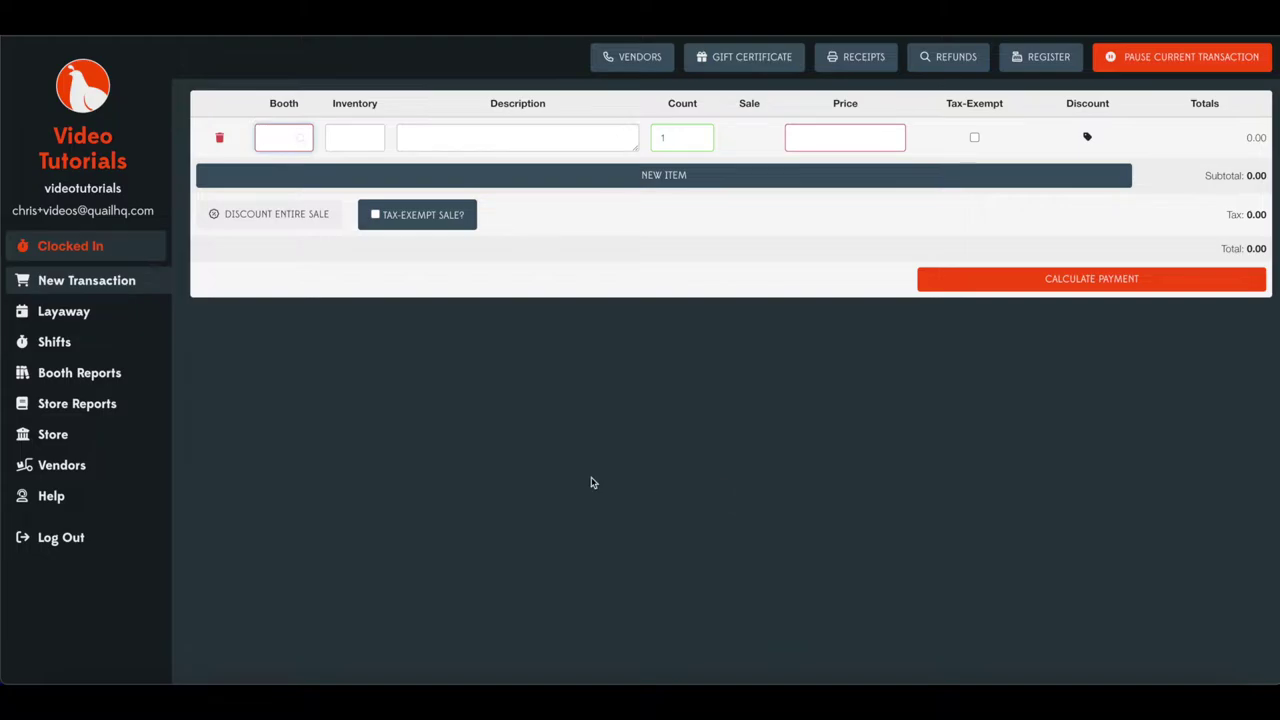
Enable barcode scanning and printing in the store's extra features settings, reload to apply it, and open a new transaction.
click(58, 434)
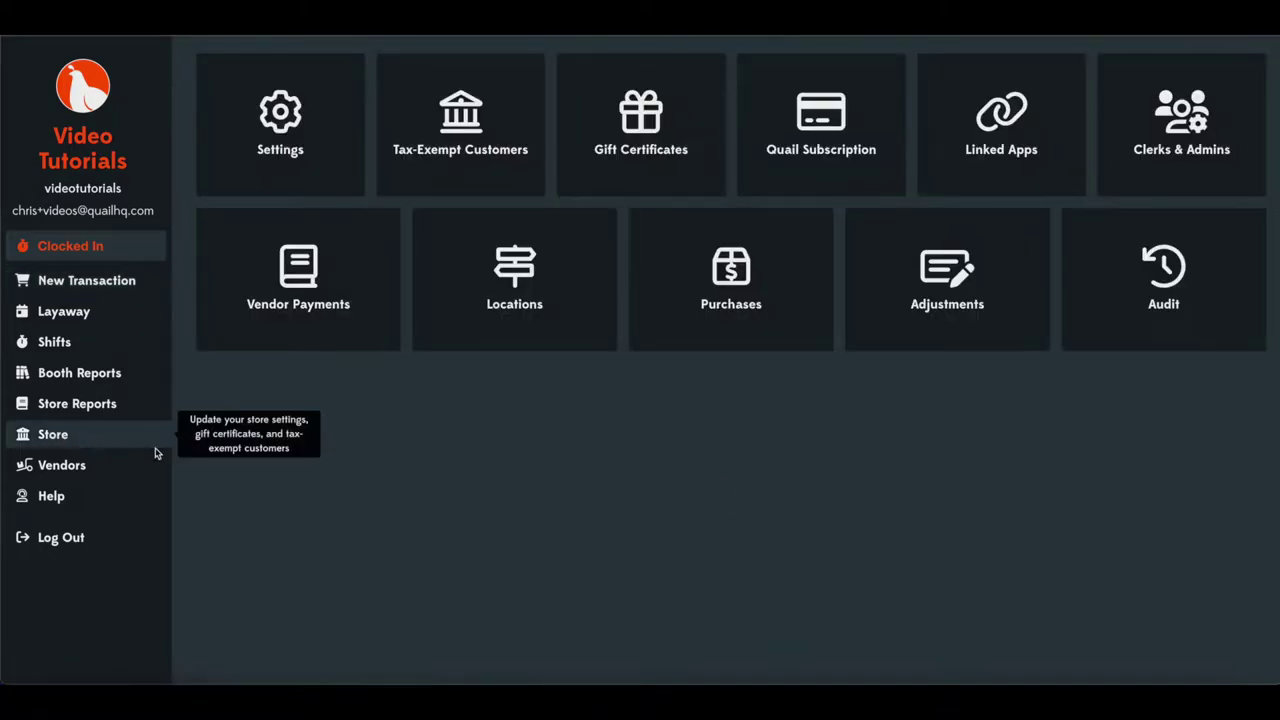
click(281, 150)
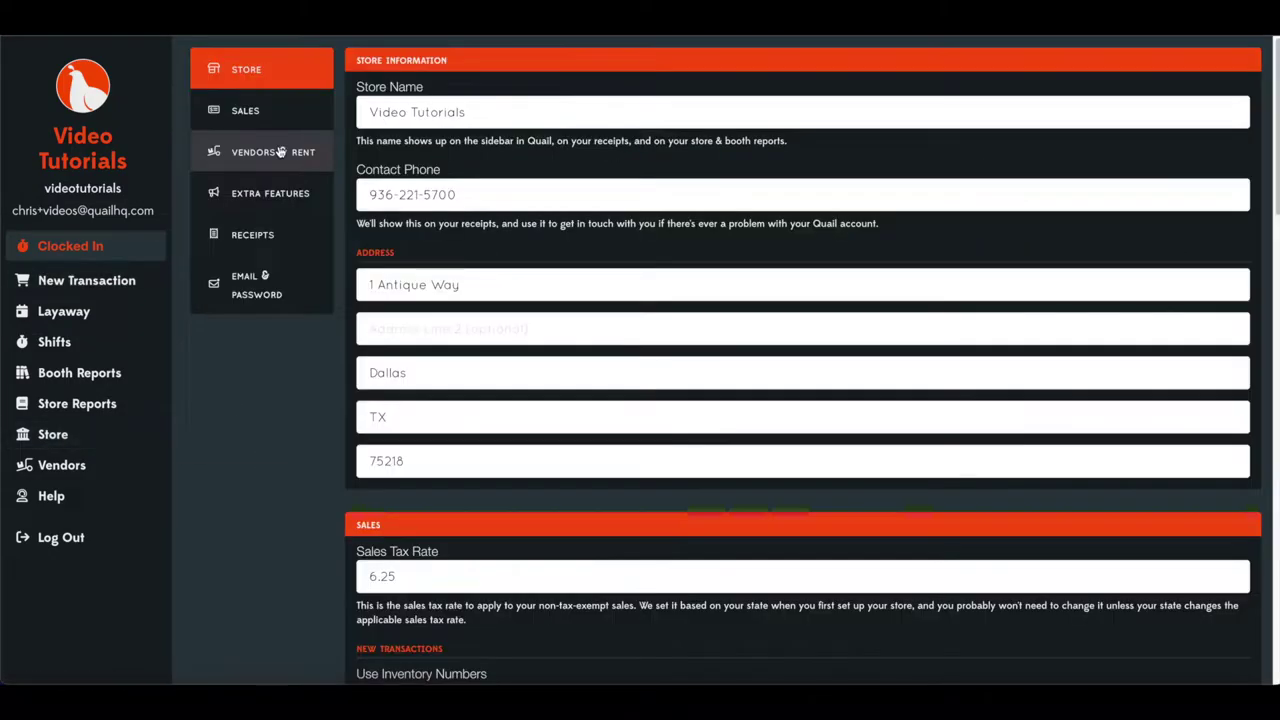
click(283, 203)
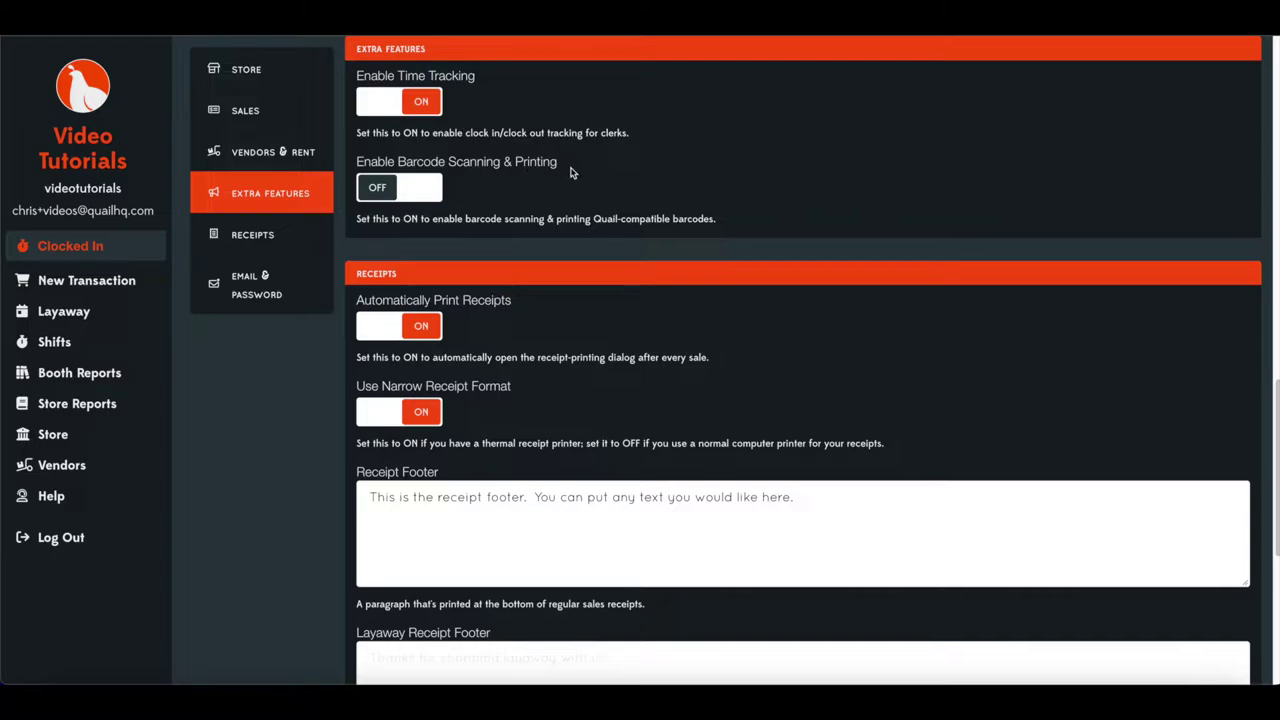
click(401, 194)
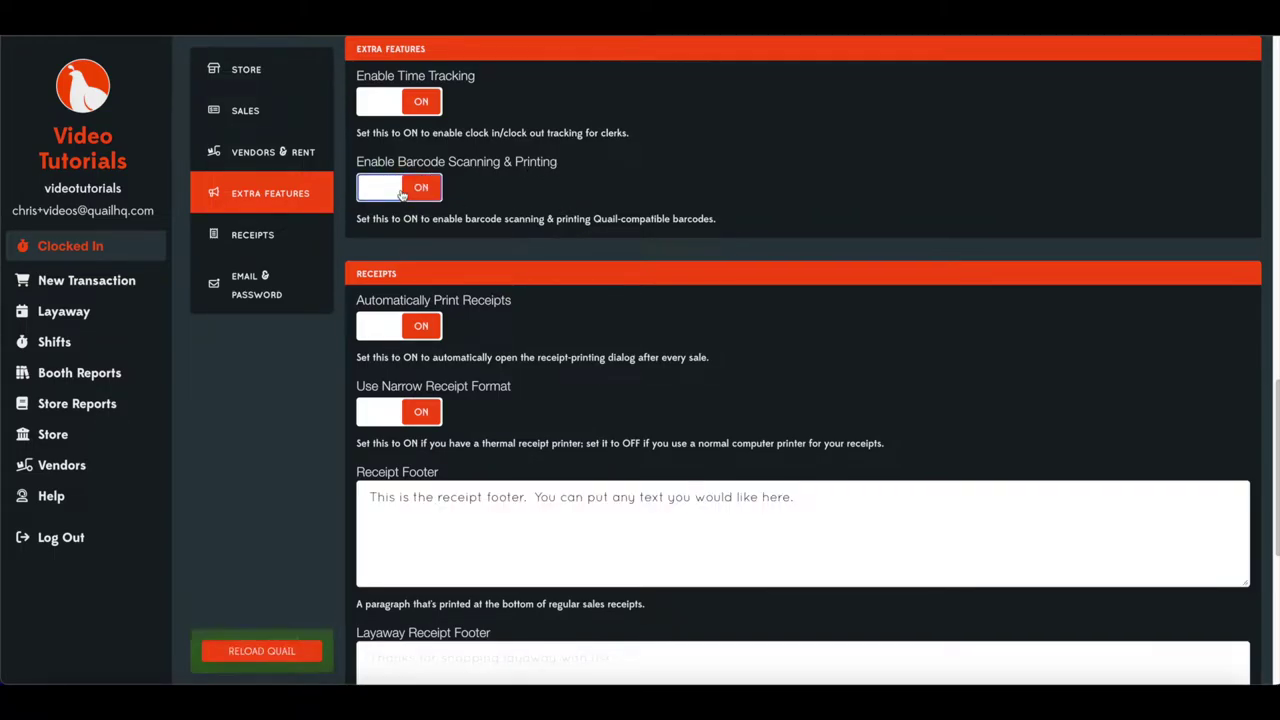
click(265, 655)
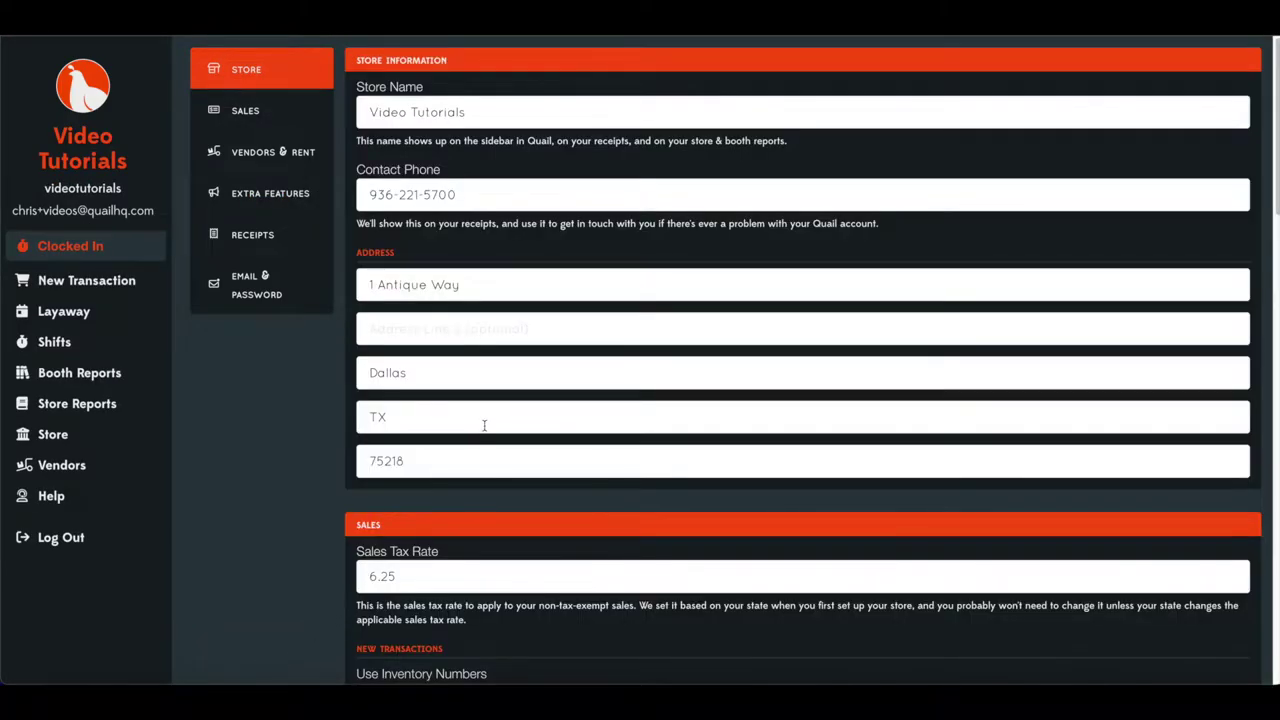
click(86, 282)
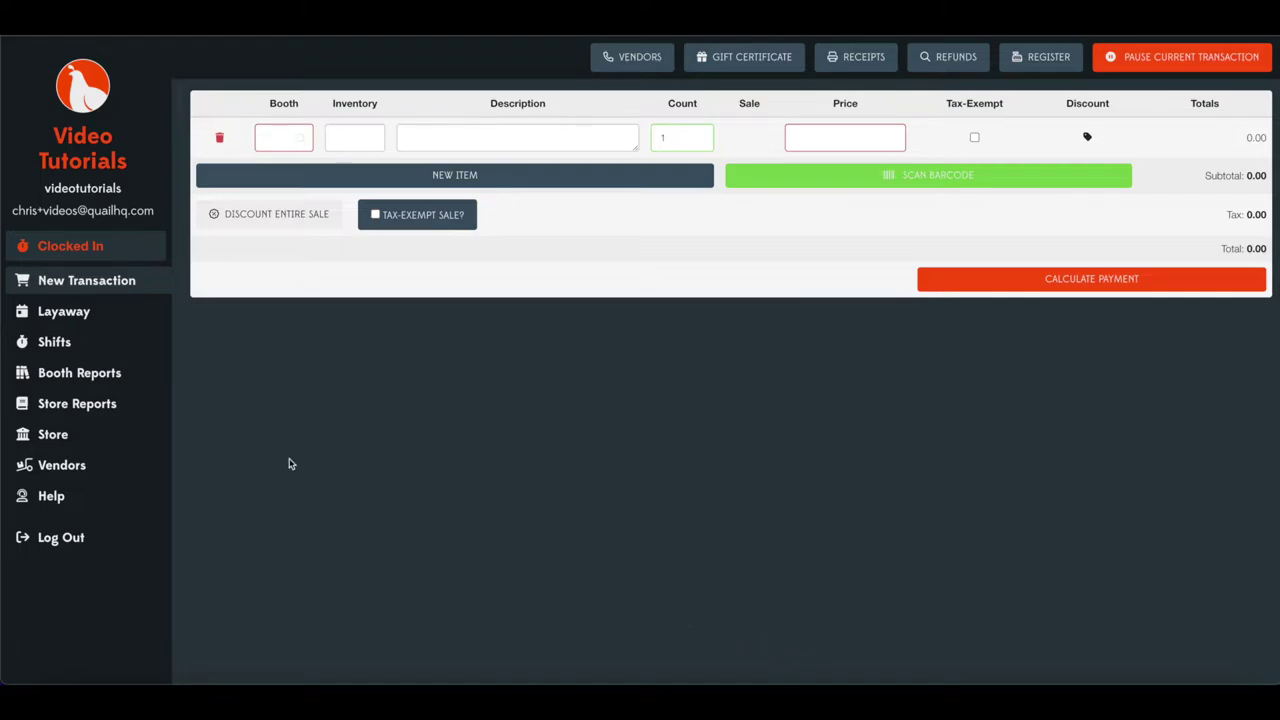
Open the store's barcode printing tool and choose the 4" × 1" address label template.
click(114, 435)
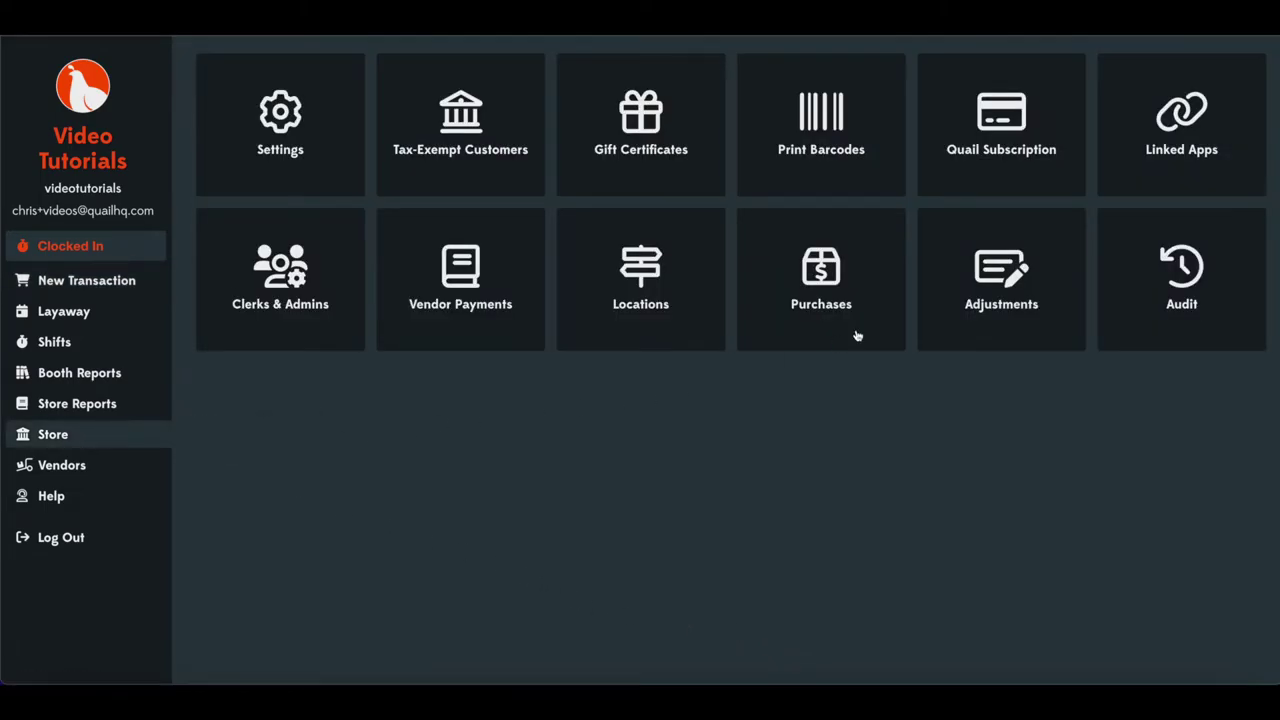
click(830, 175)
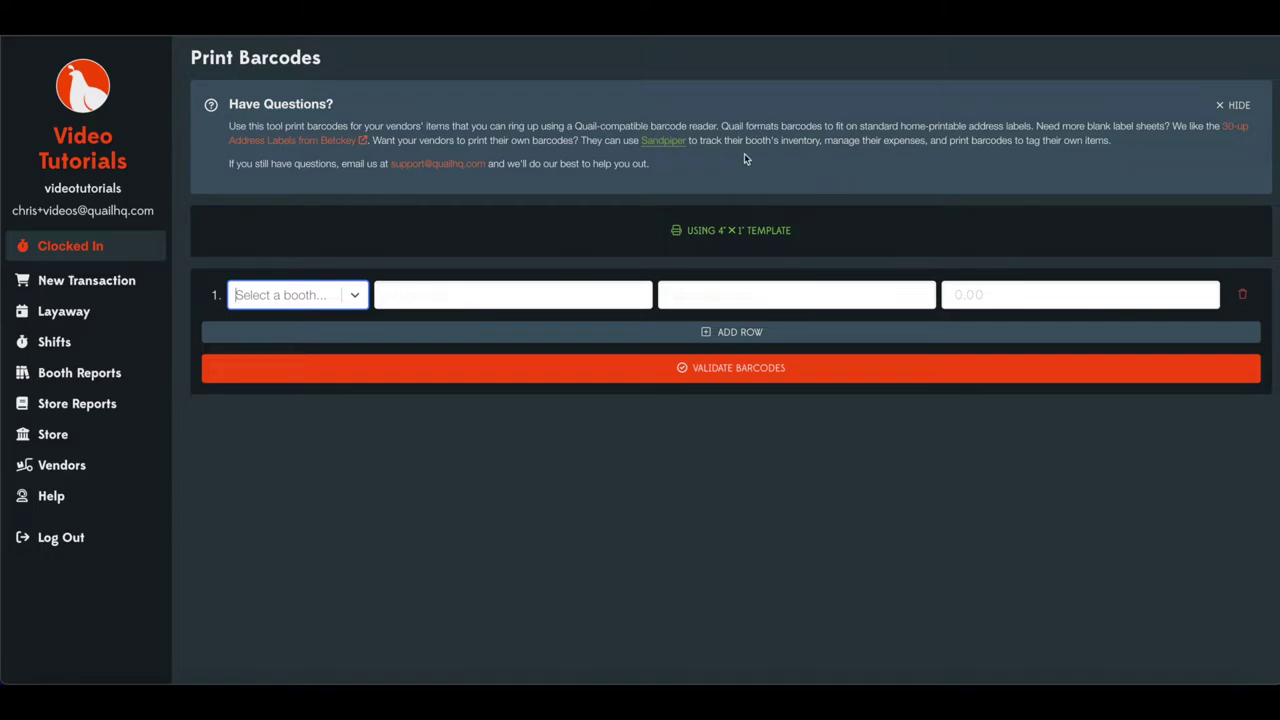
click(767, 232)
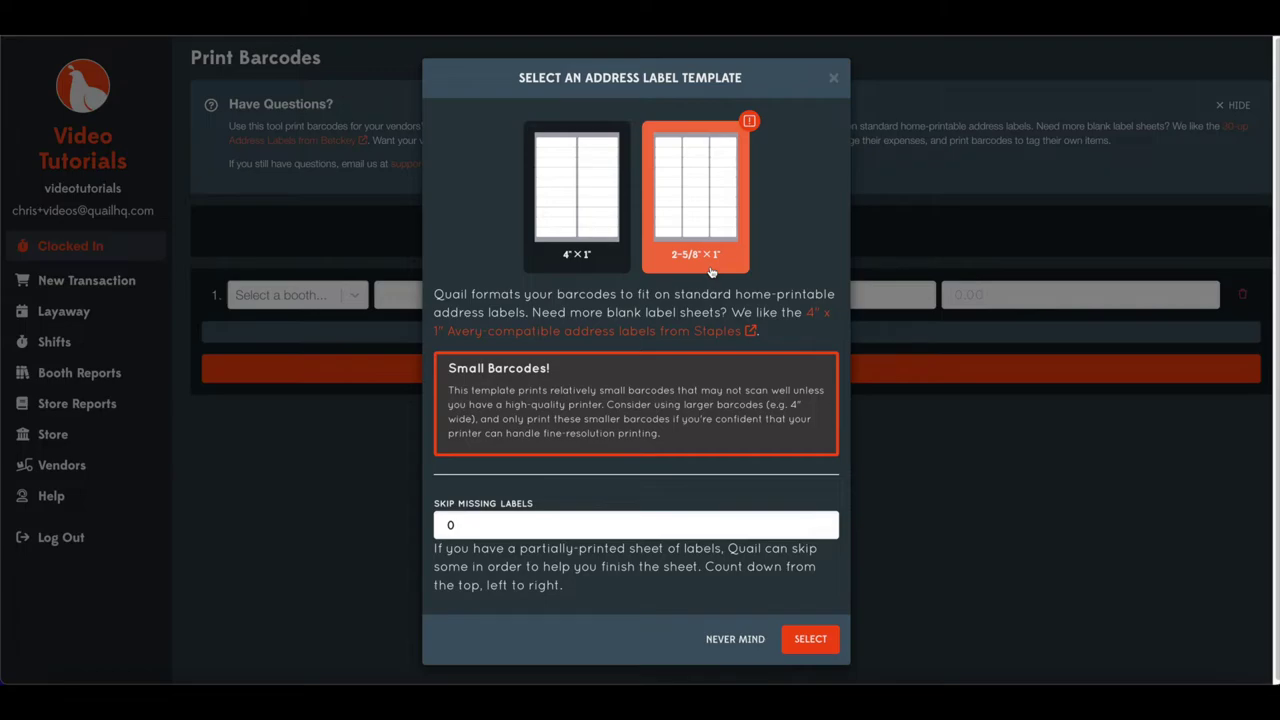
click(598, 224)
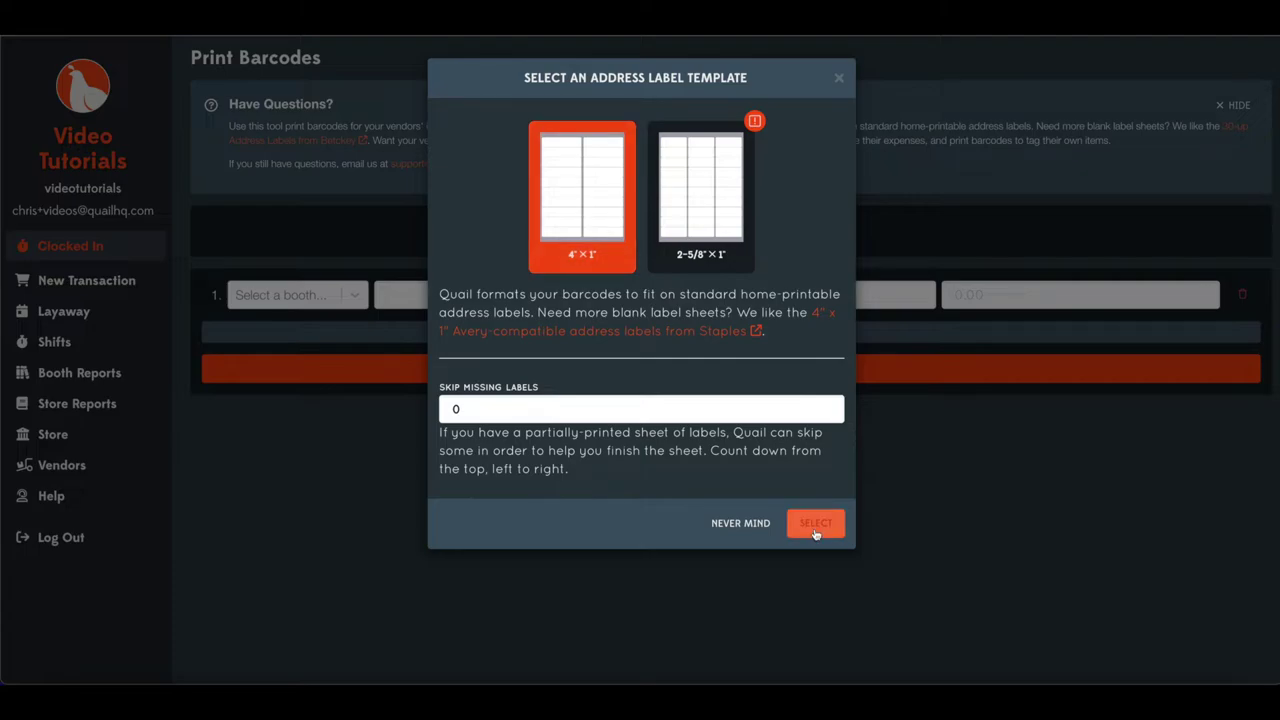
click(815, 533)
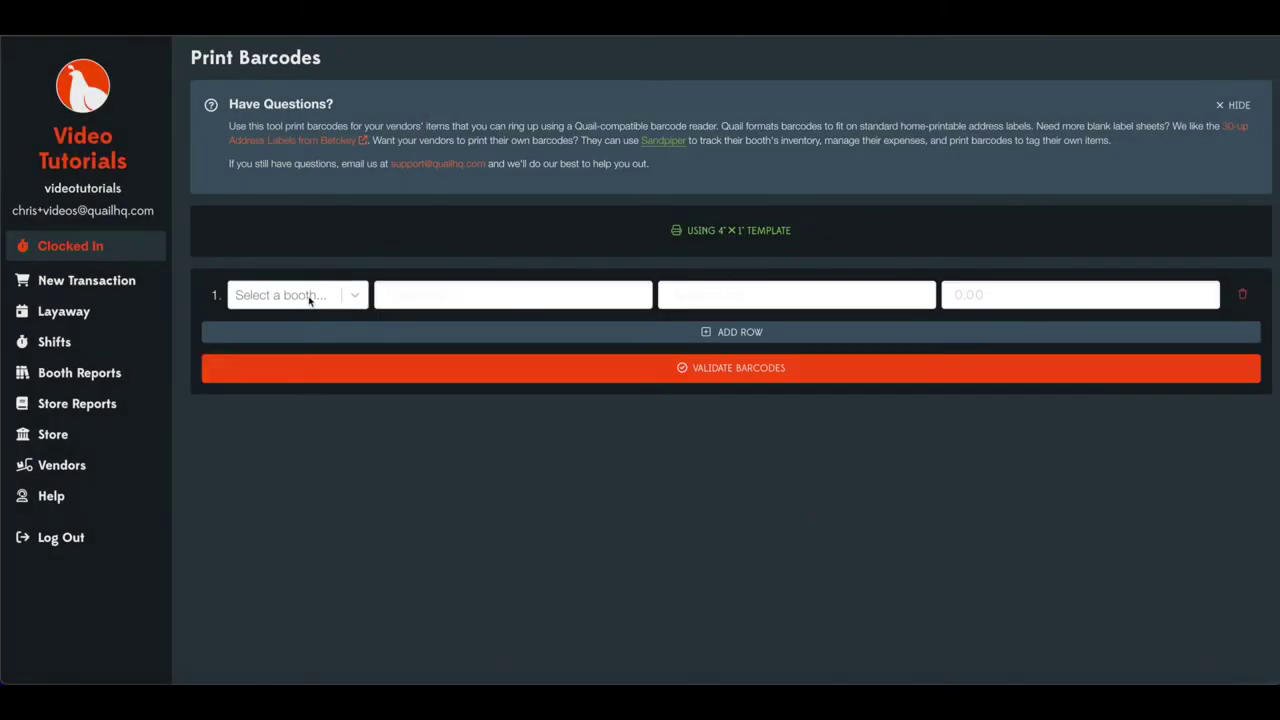
Fill in the first barcode row with booth A1, inventory number 123, description "Item 1" and price 100.
click(356, 297)
click(266, 386)
click(419, 300)
text(It)
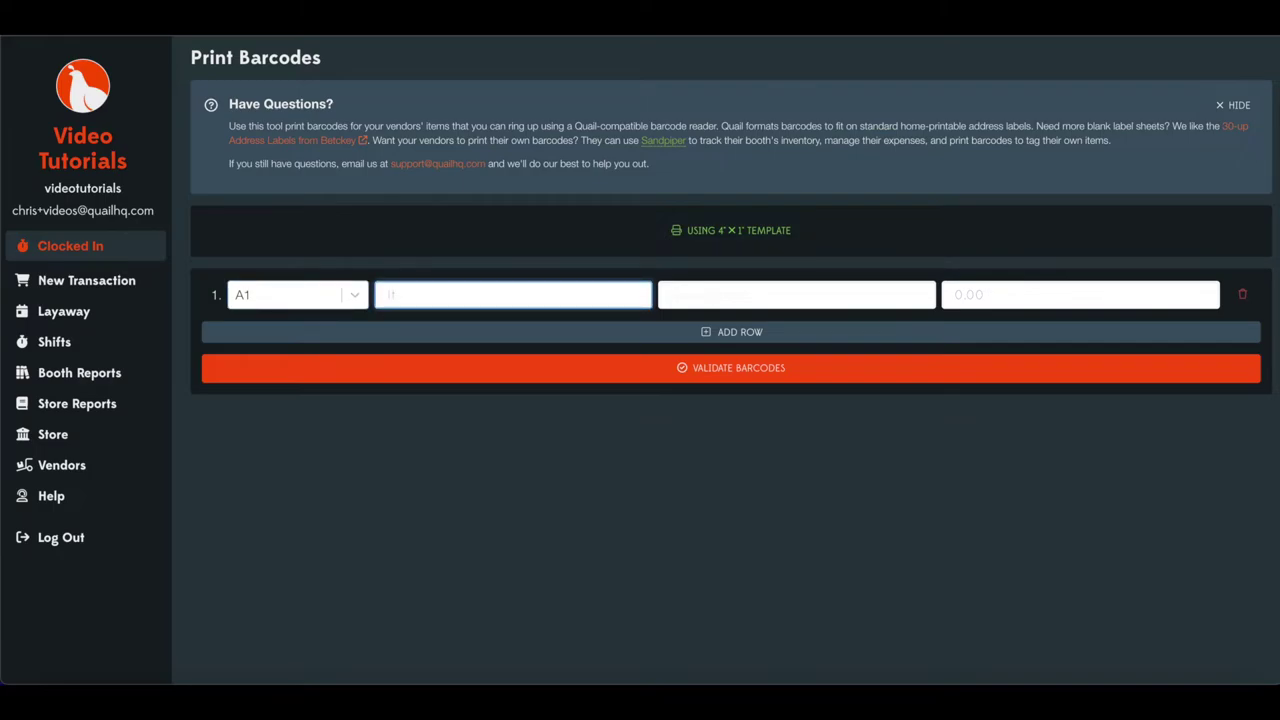
text(123)
click(703, 294)
text(Item 1)
click(1010, 296)
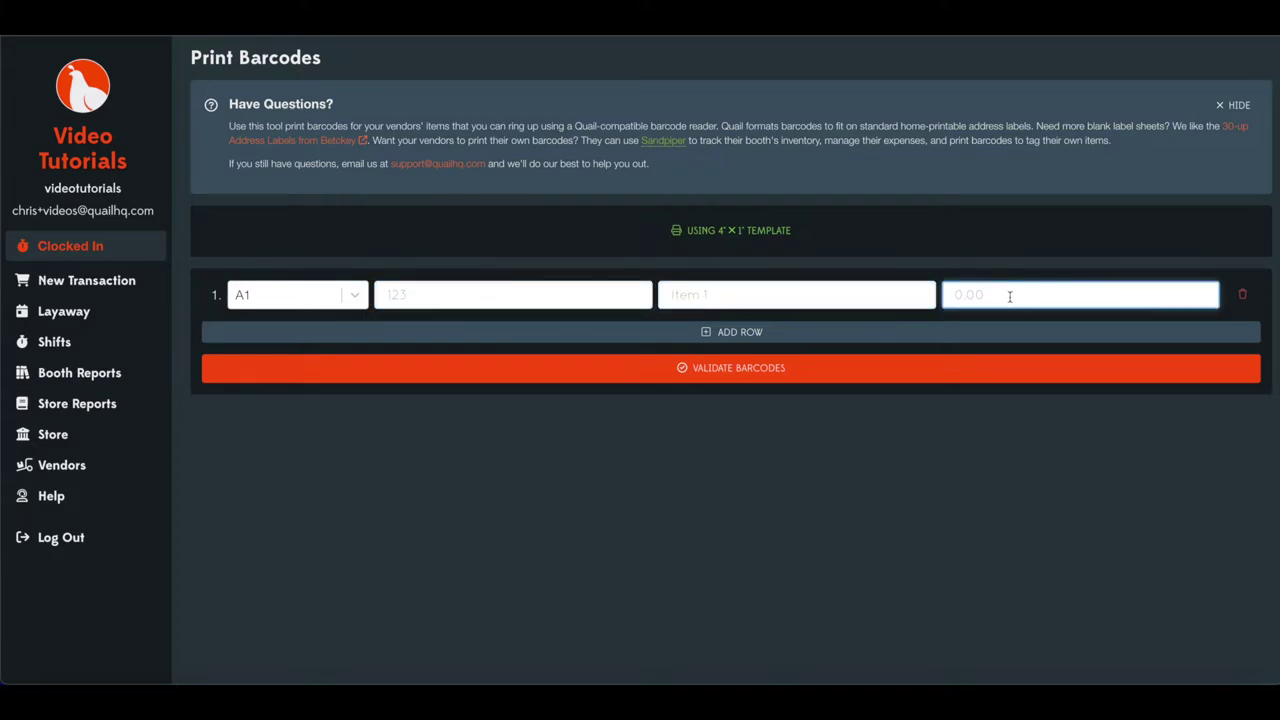
key(BackSpace)
key(BackSpace)
key(BackSpace)
text(100)
Add a second barcode row for booth B2 with inventory number 234, description "Item 2" and price 125.
click(800, 331)
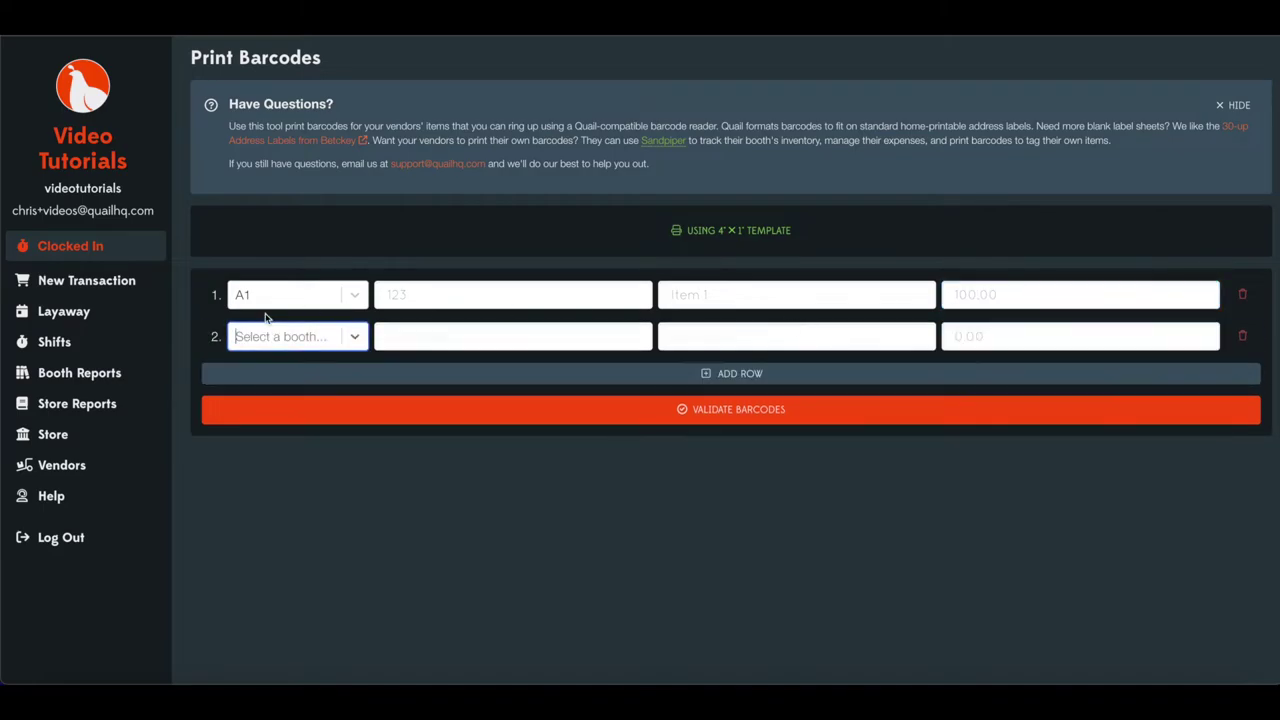
click(352, 339)
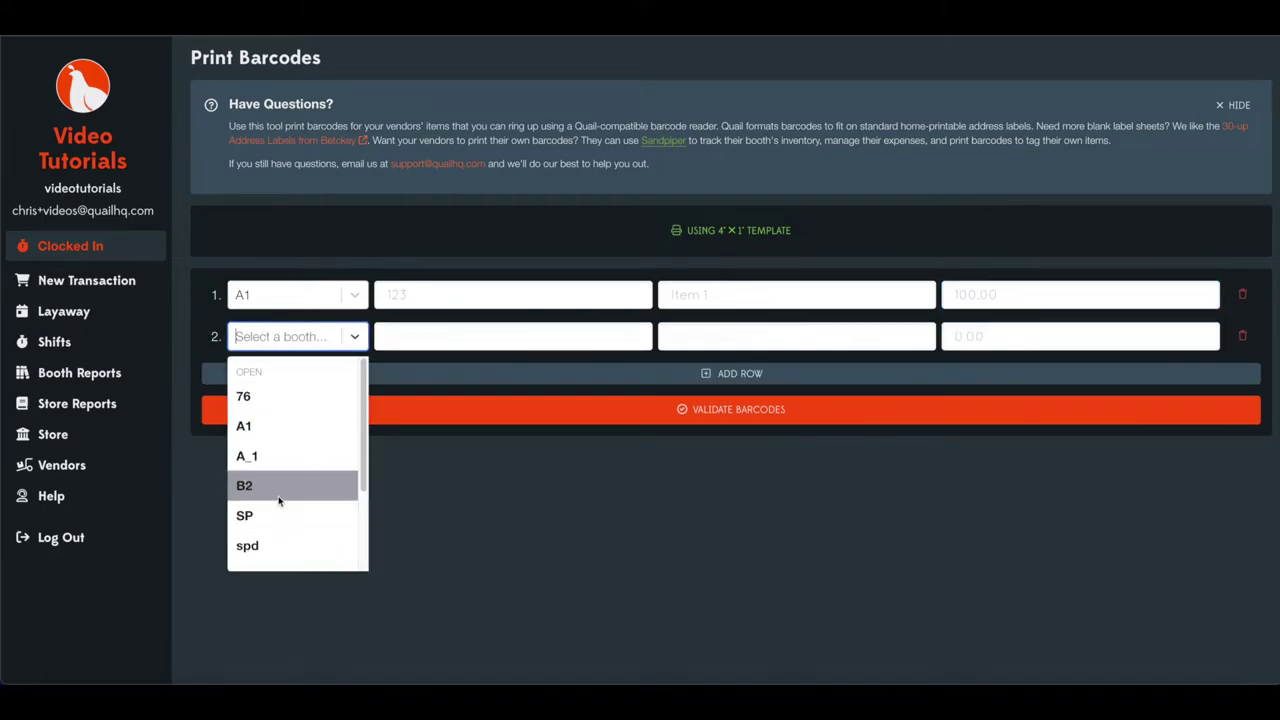
click(284, 485)
click(394, 337)
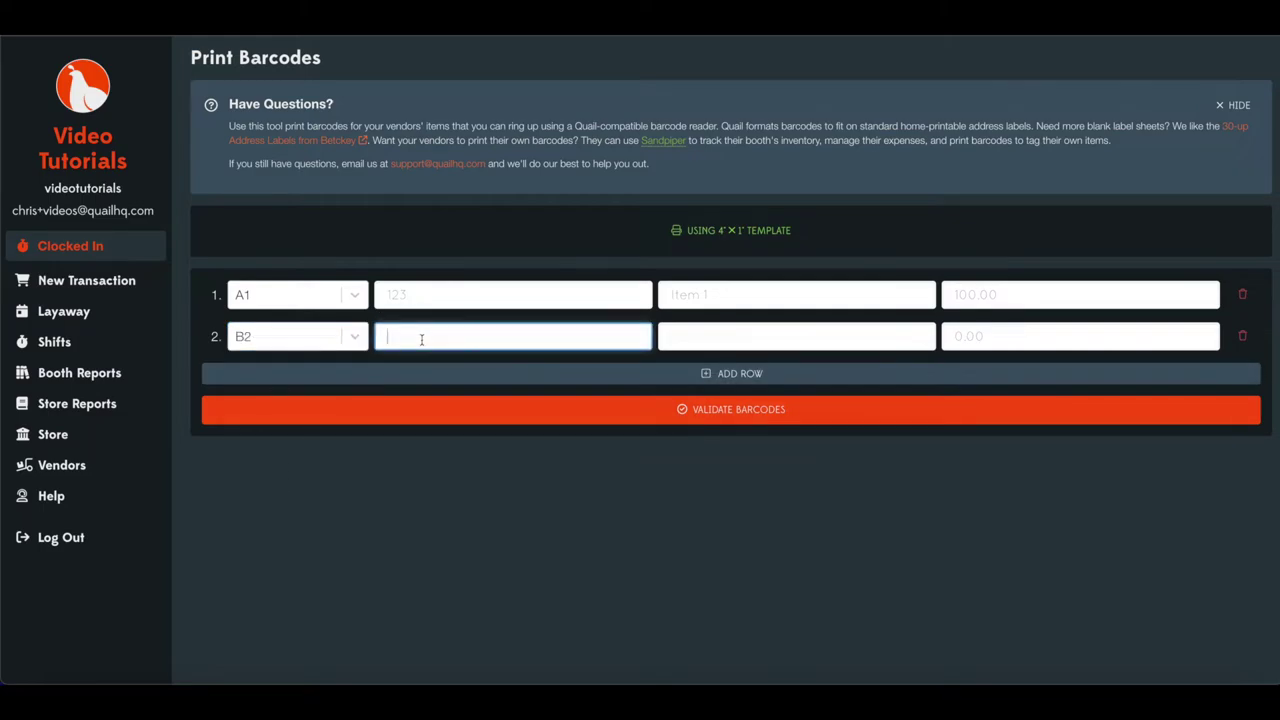
text(234)
key(Tab)
text(Item 2)
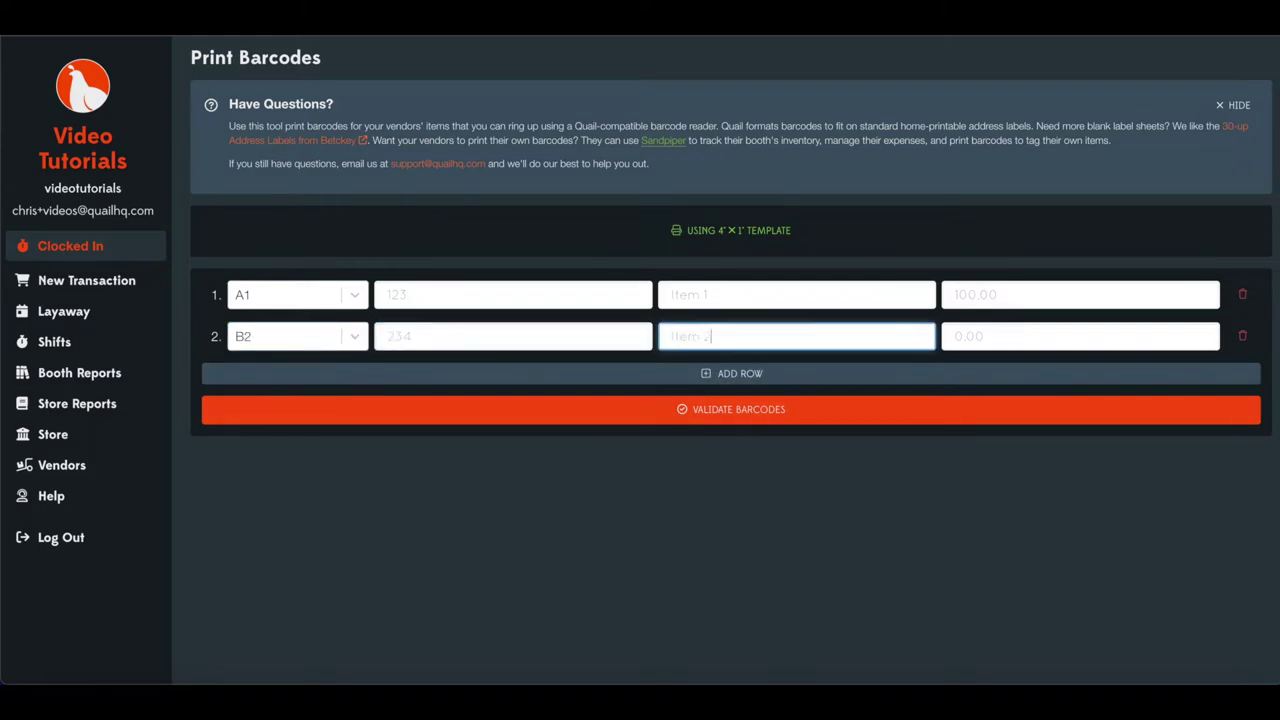
key(Tab)
text(125)
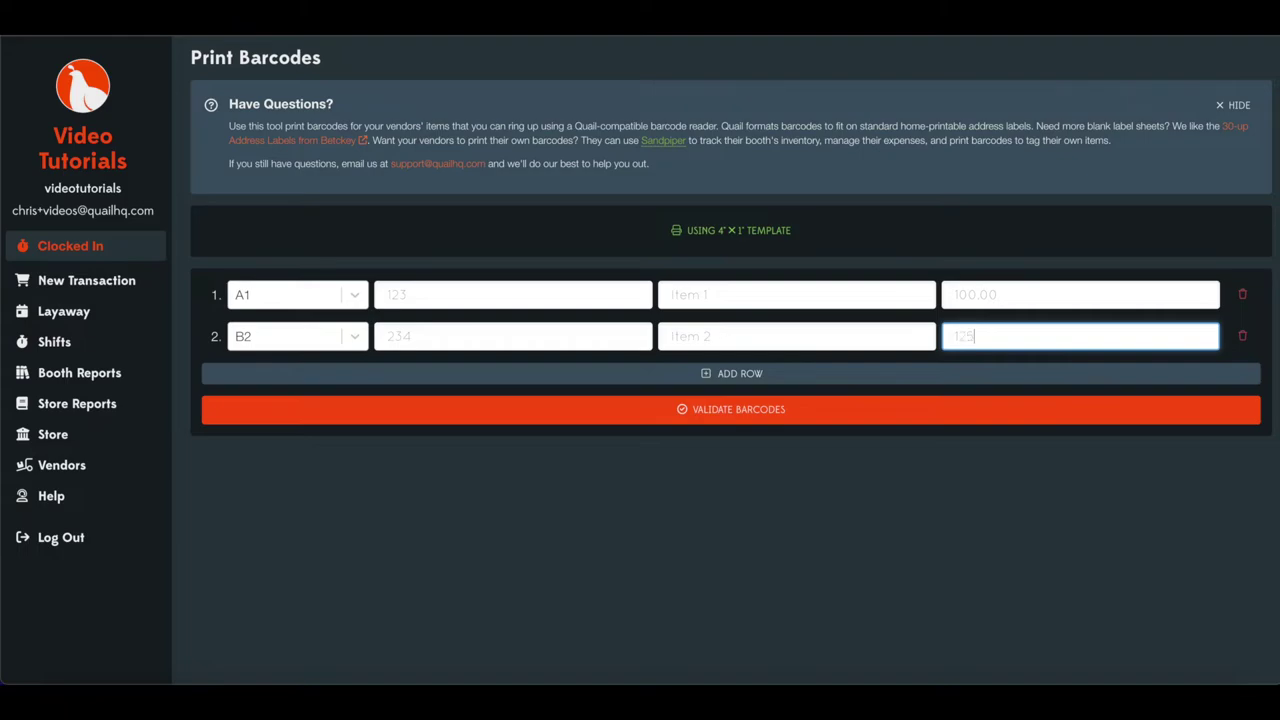
Add a third barcode row for booth spd with inventory number 345, description "Item 3" and price 50.50, and validate the barcodes.
click(288, 373)
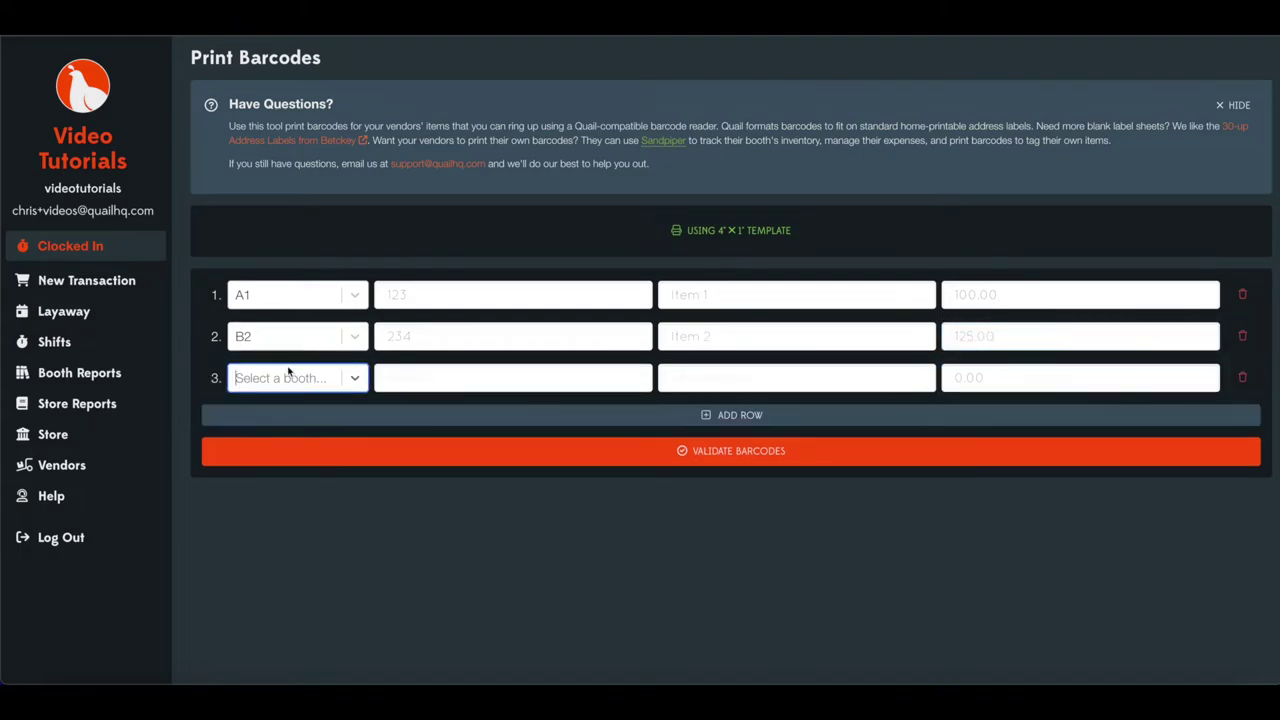
click(368, 383)
click(285, 586)
click(413, 381)
text(345)
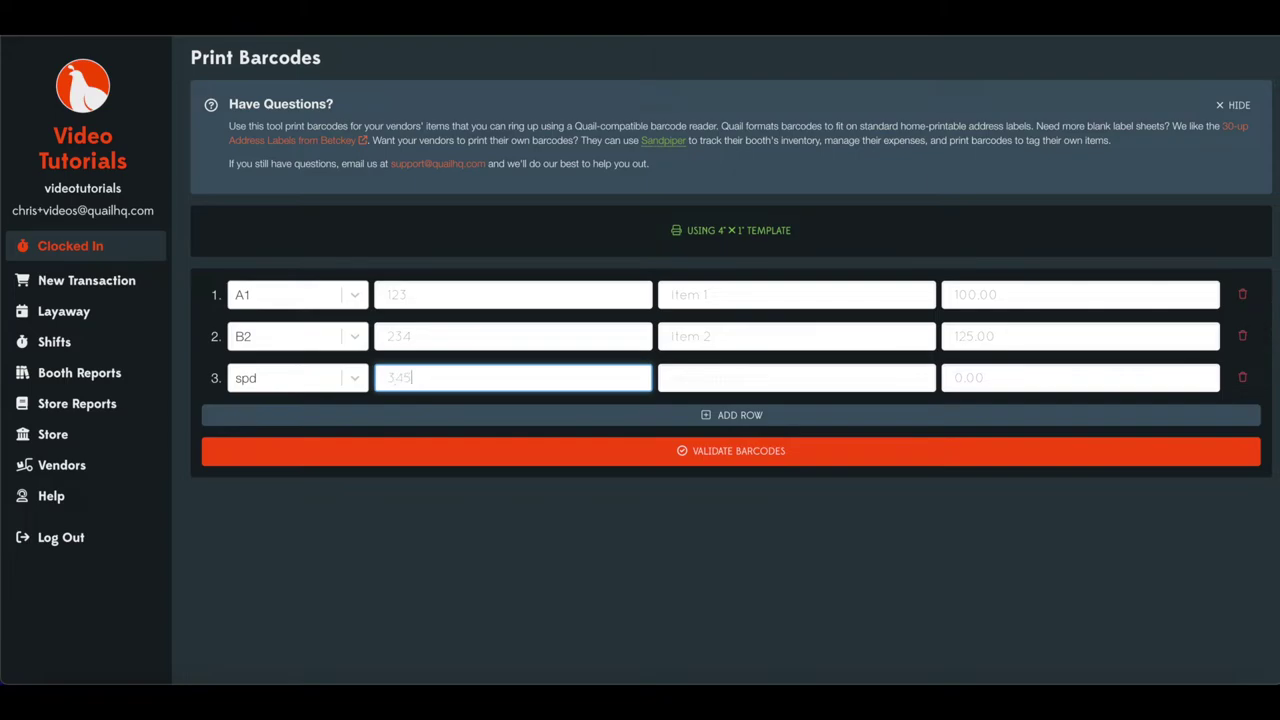
click(668, 378)
text(Item 3)
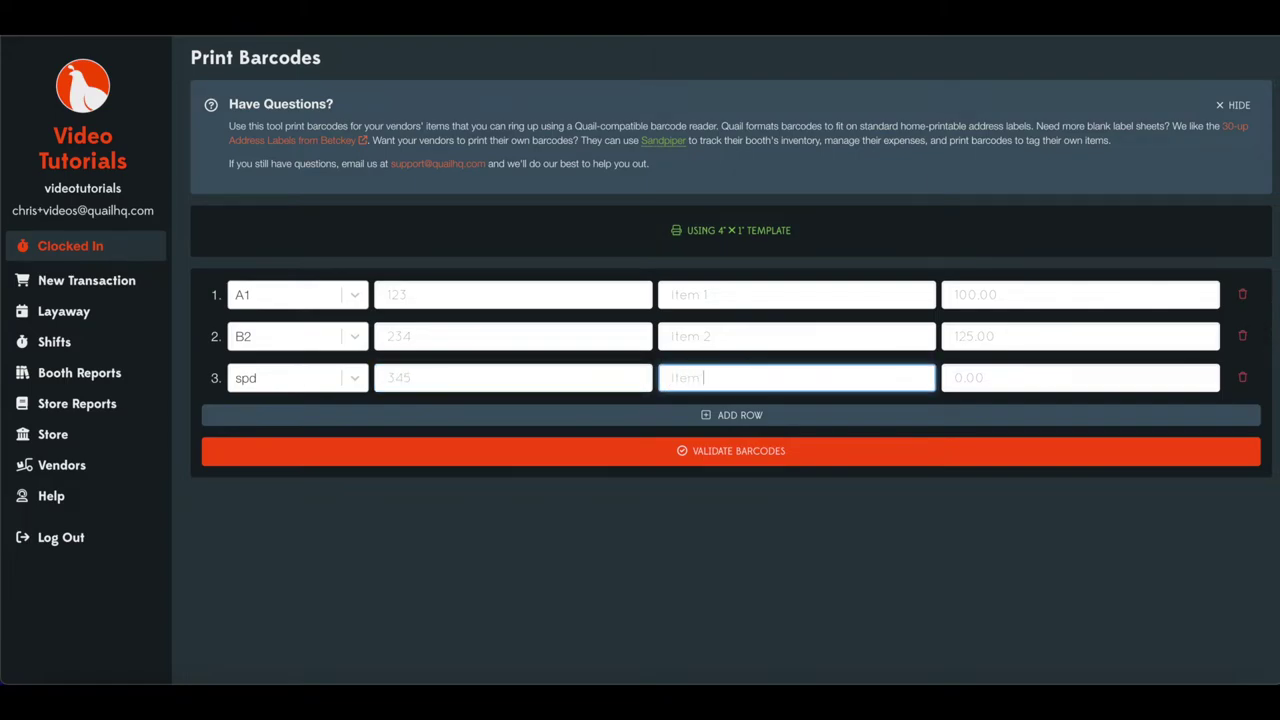
click(983, 375)
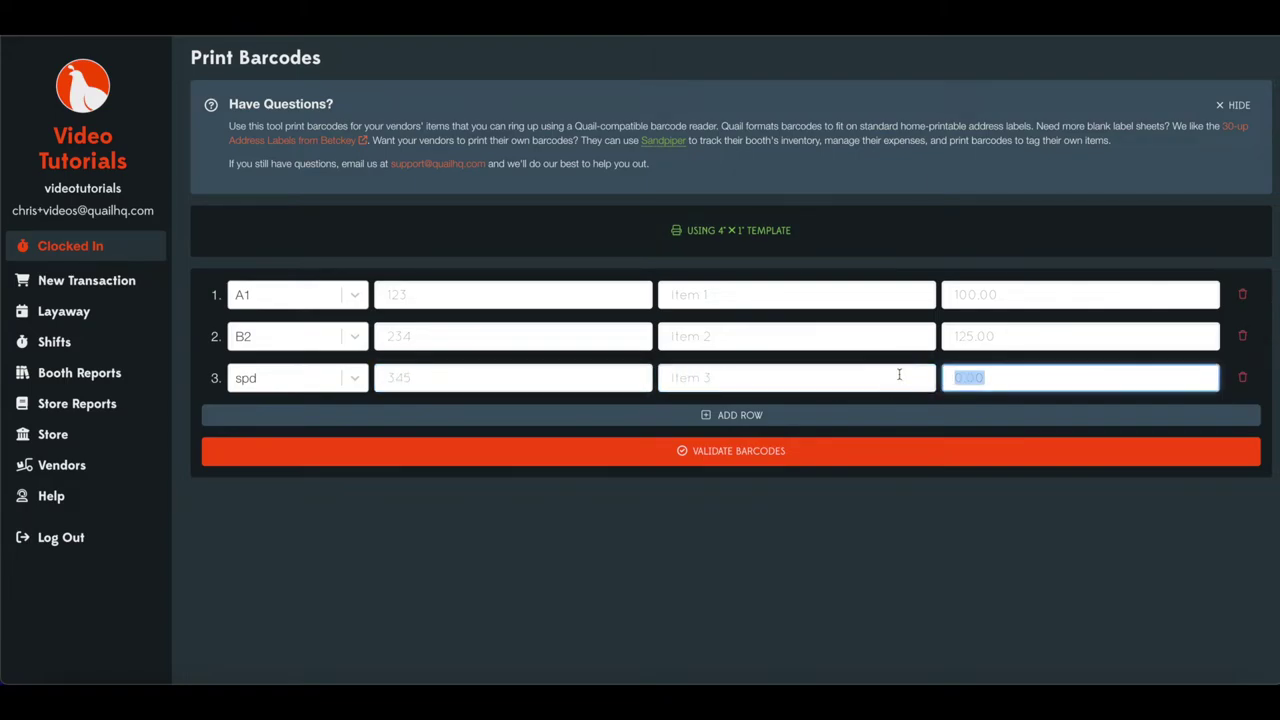
text(50.50)
click(736, 462)
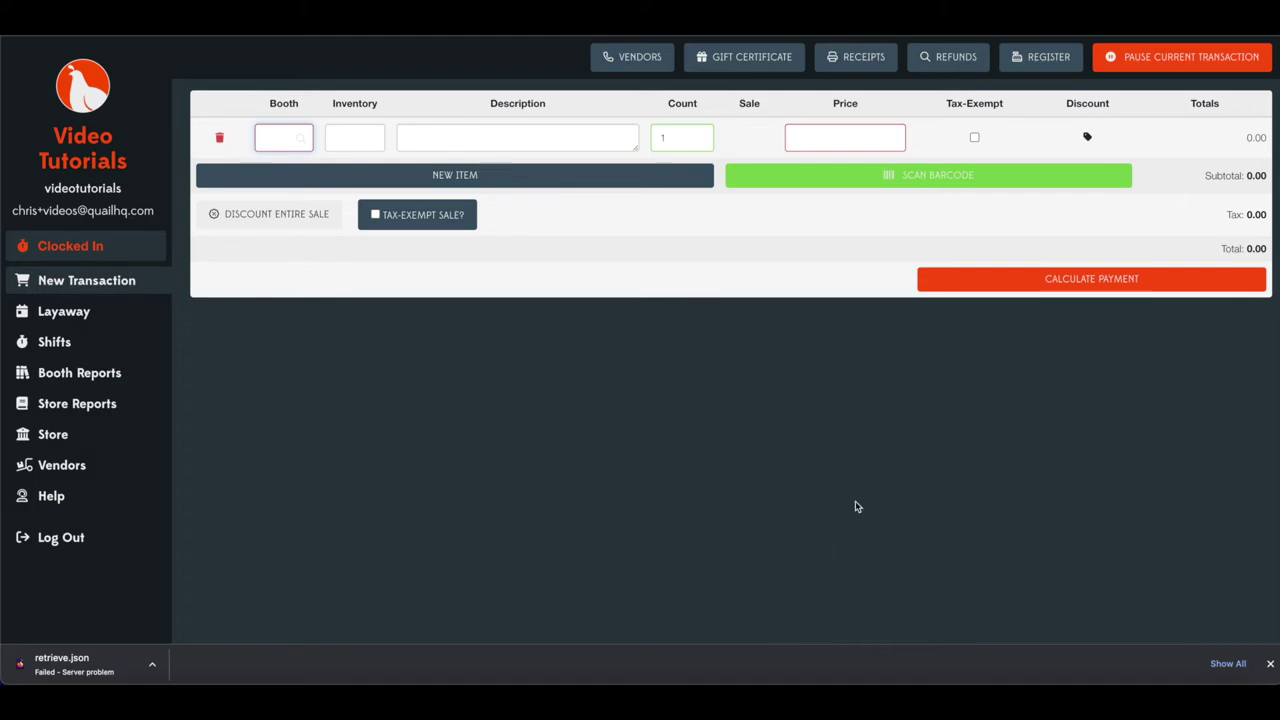
Scan the barcodes of the A1 and B2 items into the new transaction and finish scanning.
click(938, 180)
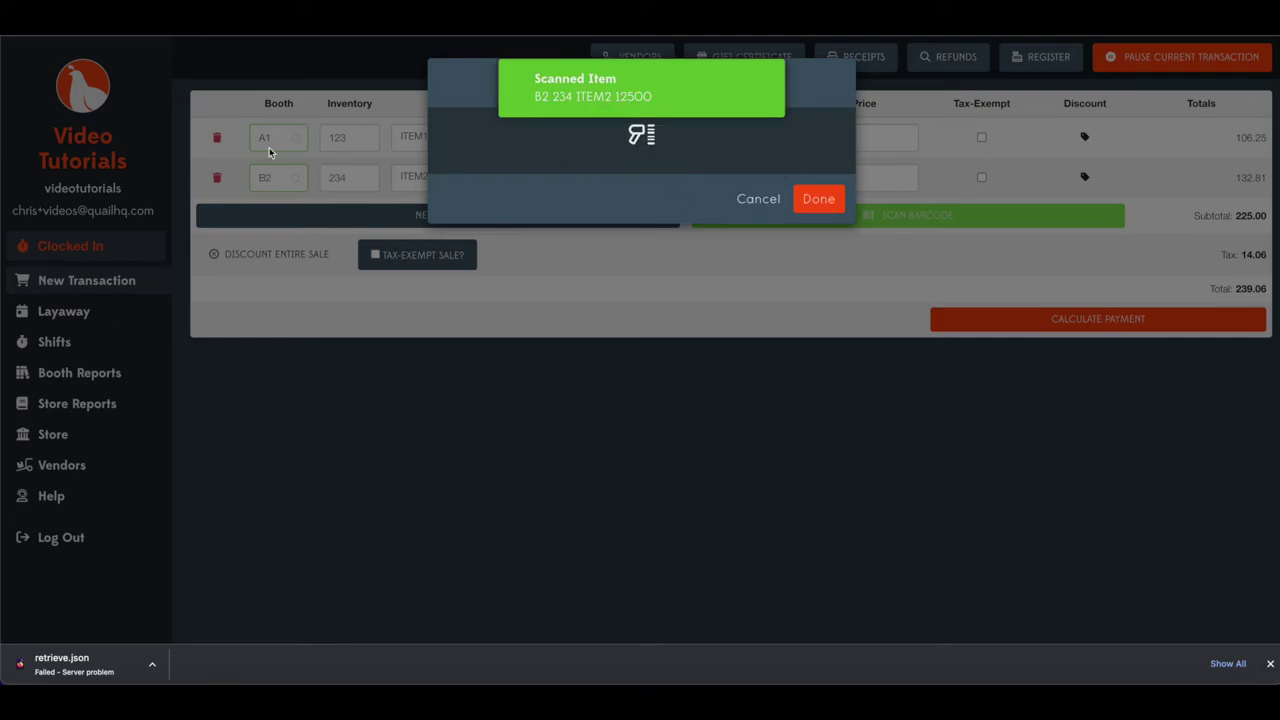
click(818, 199)
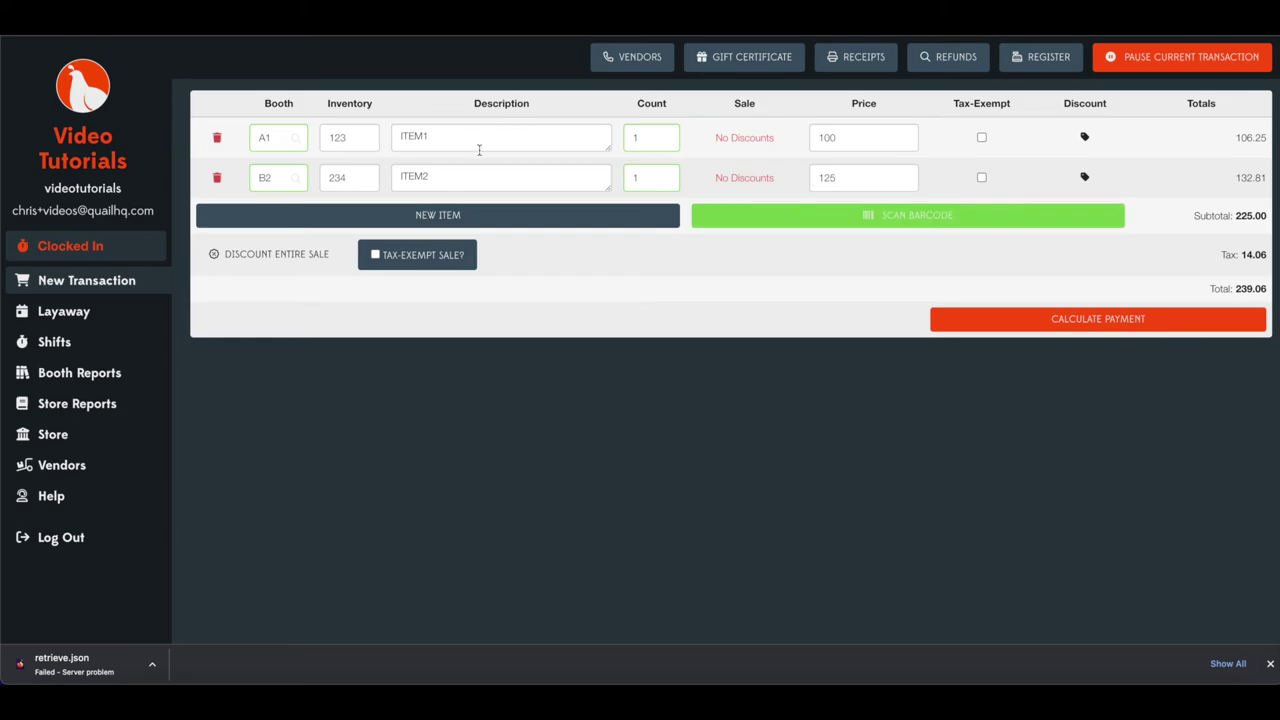
Add an item manually for booth spd, described as "Last item" and priced at 50, and calculate the payment.
click(442, 220)
click(281, 220)
text(spd)
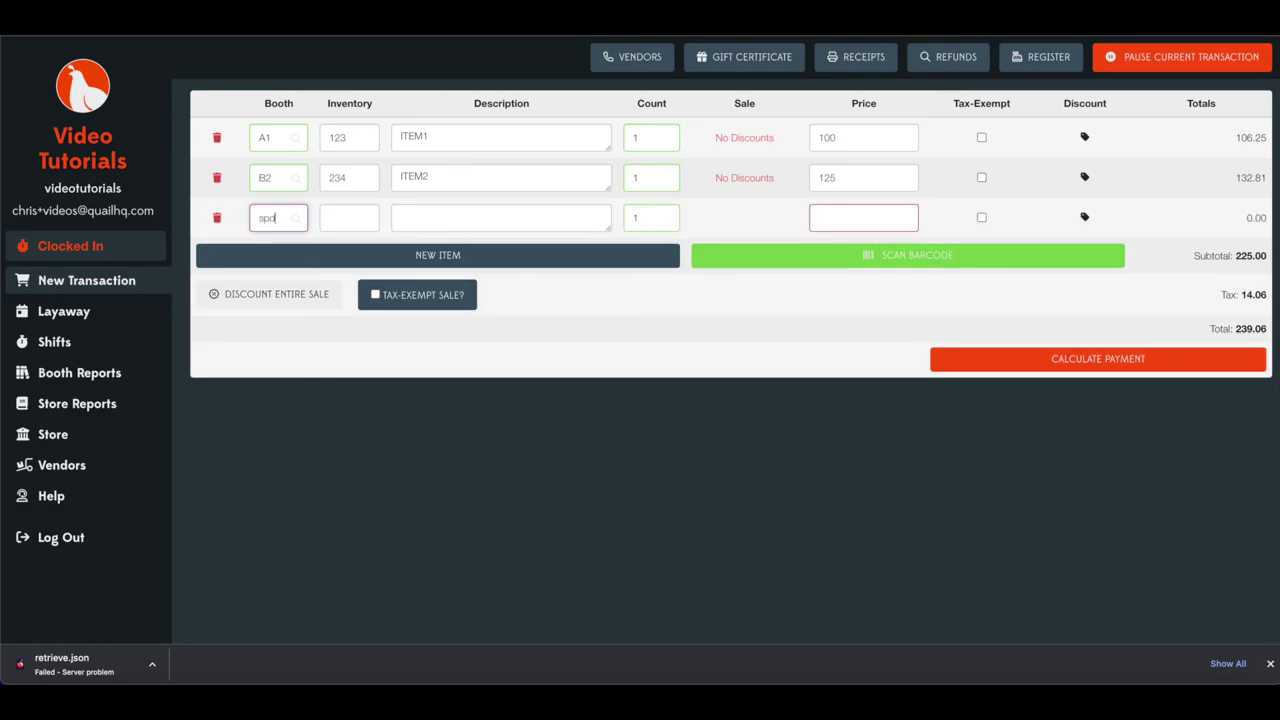
key(Tab)
click(500, 218)
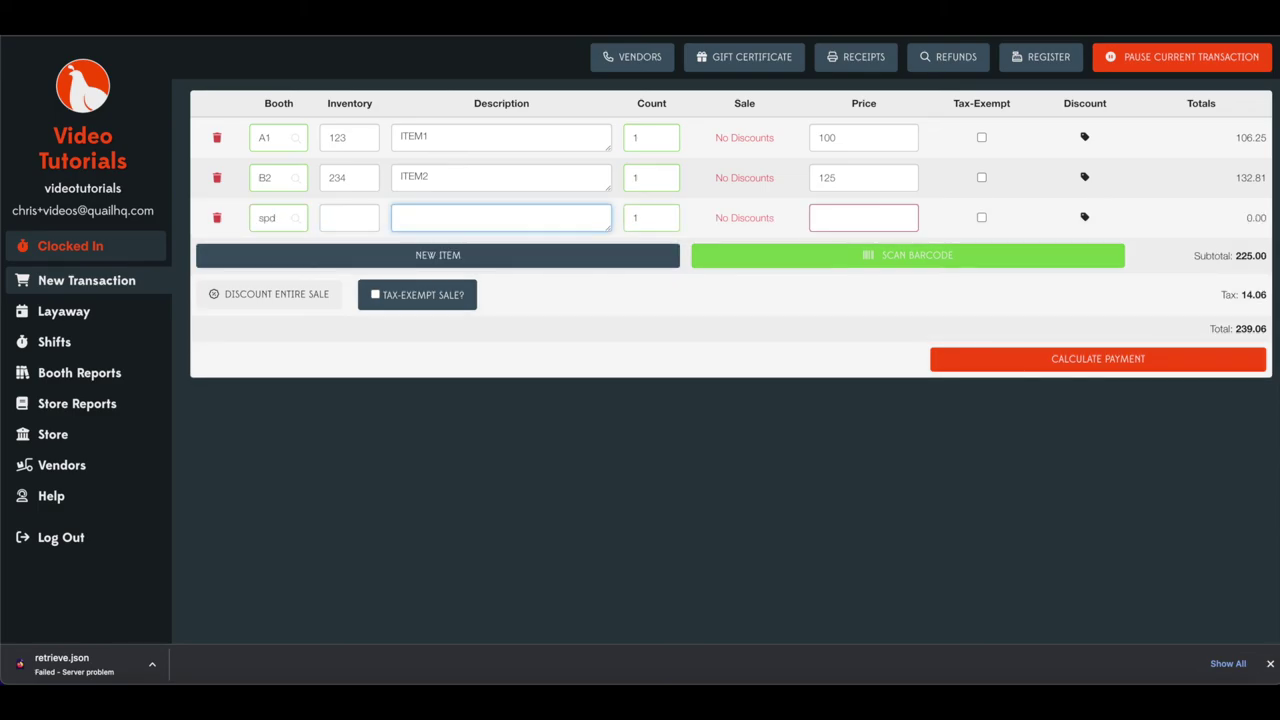
text(Last item)
key(Tab)
key(Tab)
text(50)
key(Tab)
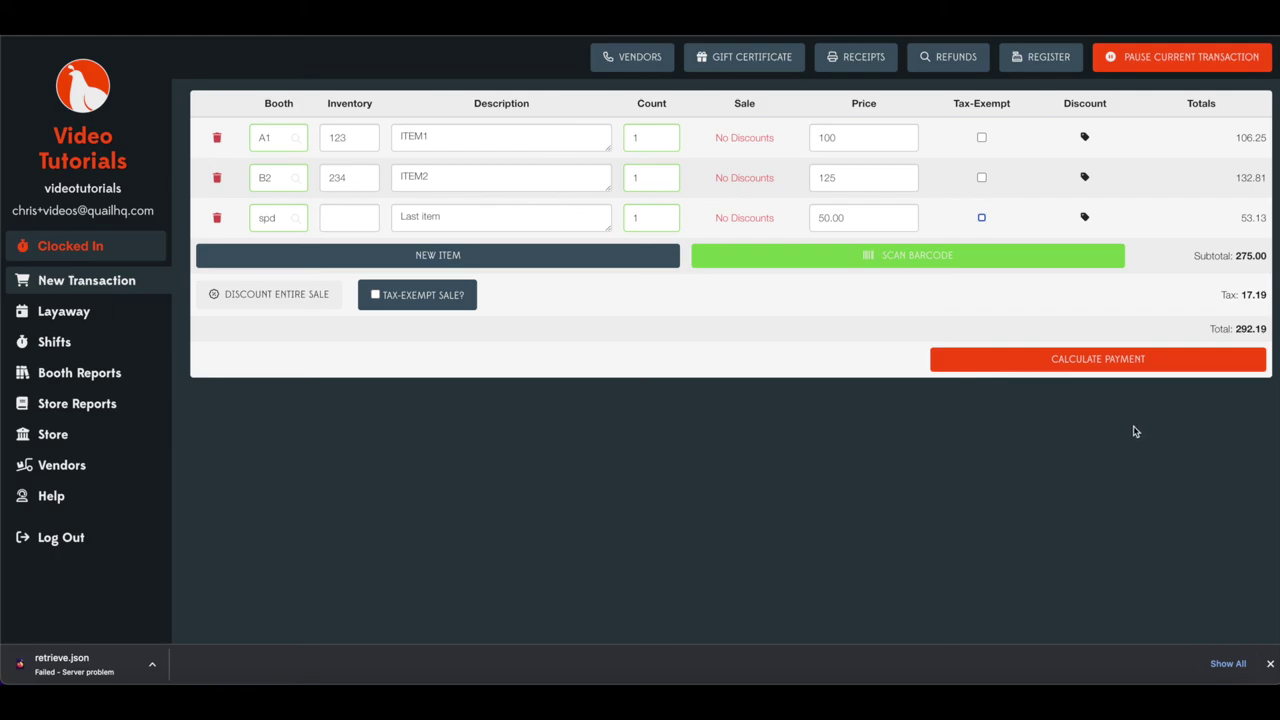
click(1118, 371)
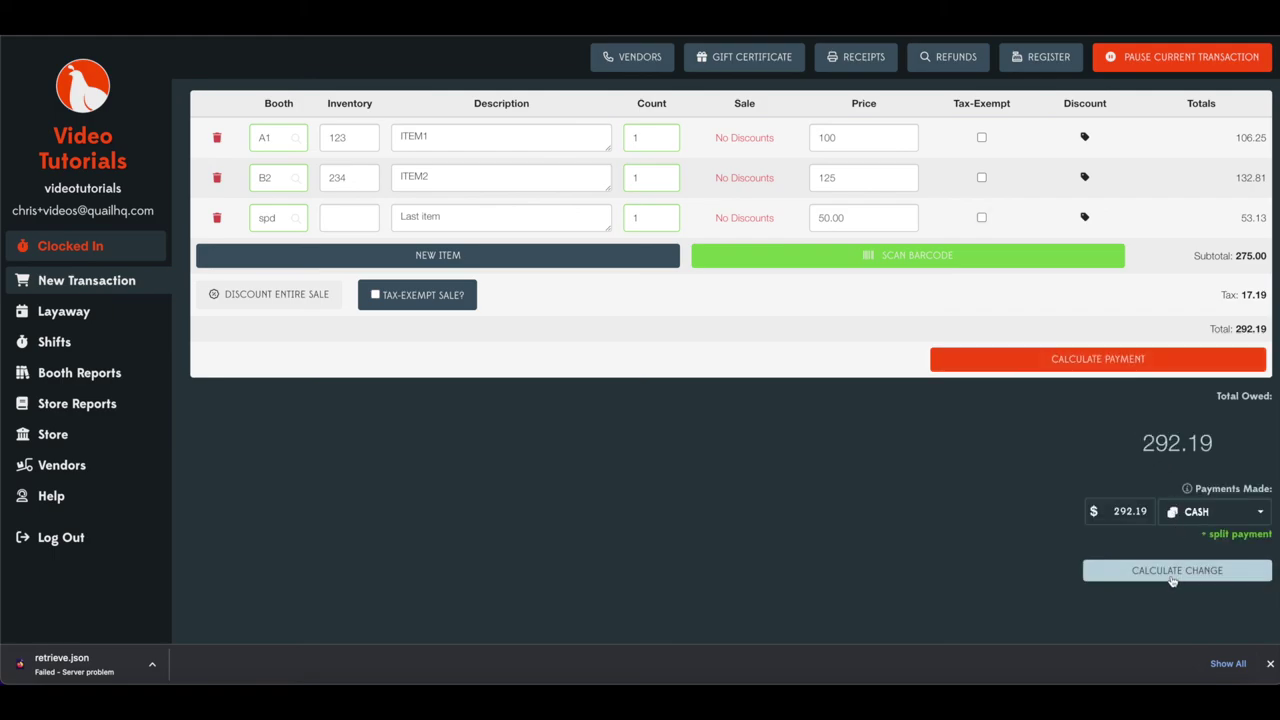